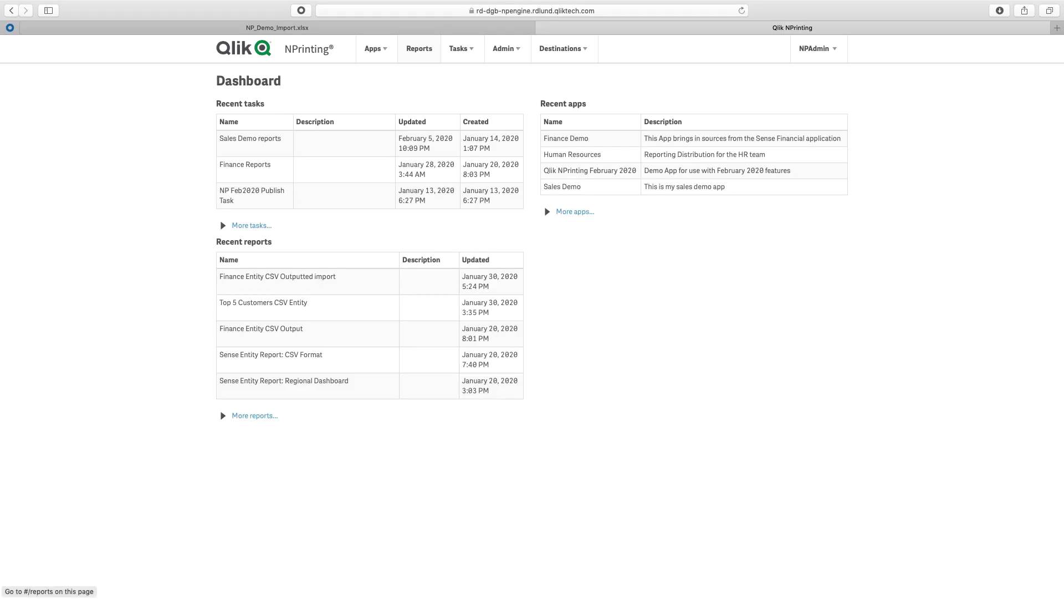
Open the Sales Demo app's Sales Word Document report and inspect its report-name plus YYYY-MM-DD dynamic naming.
{"action": "left_click", "coordinate": [419, 49]}
{"action": "left_click", "coordinate": [368, 112]}
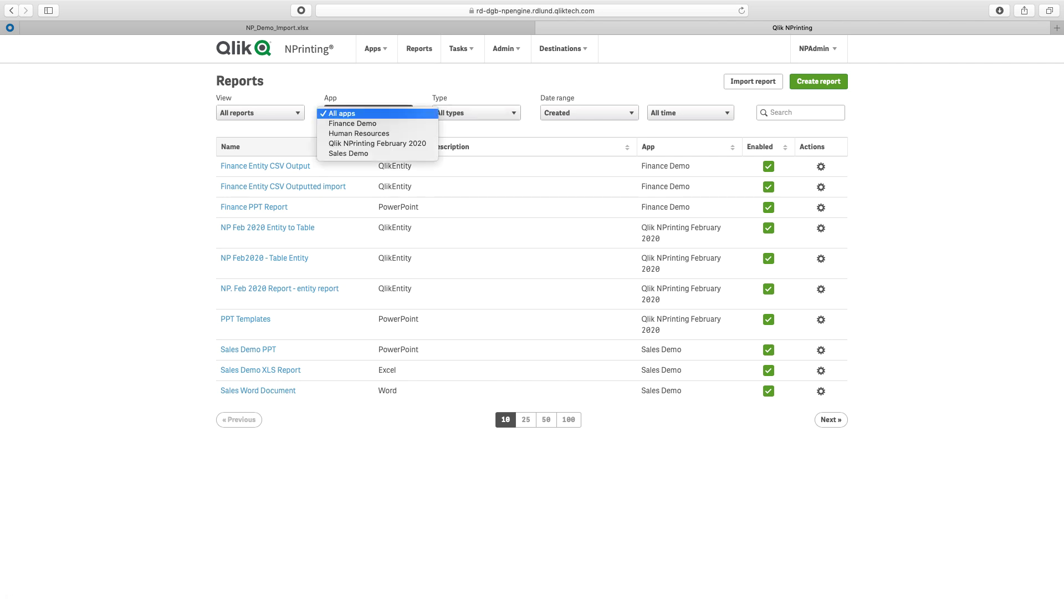
{"action": "left_click", "coordinate": [357, 153]}
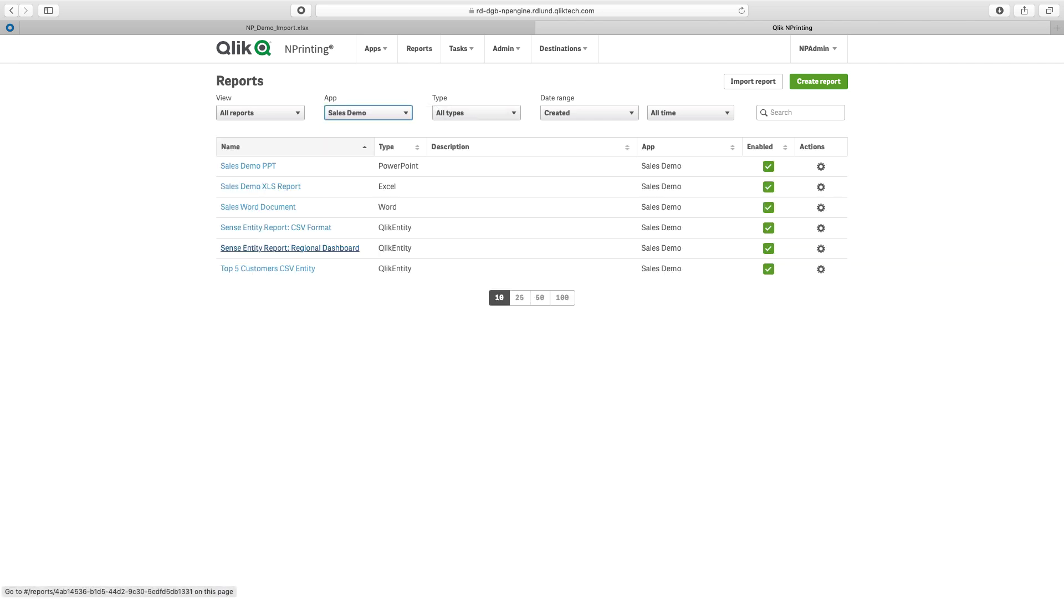
{"action": "left_click", "coordinate": [258, 208]}
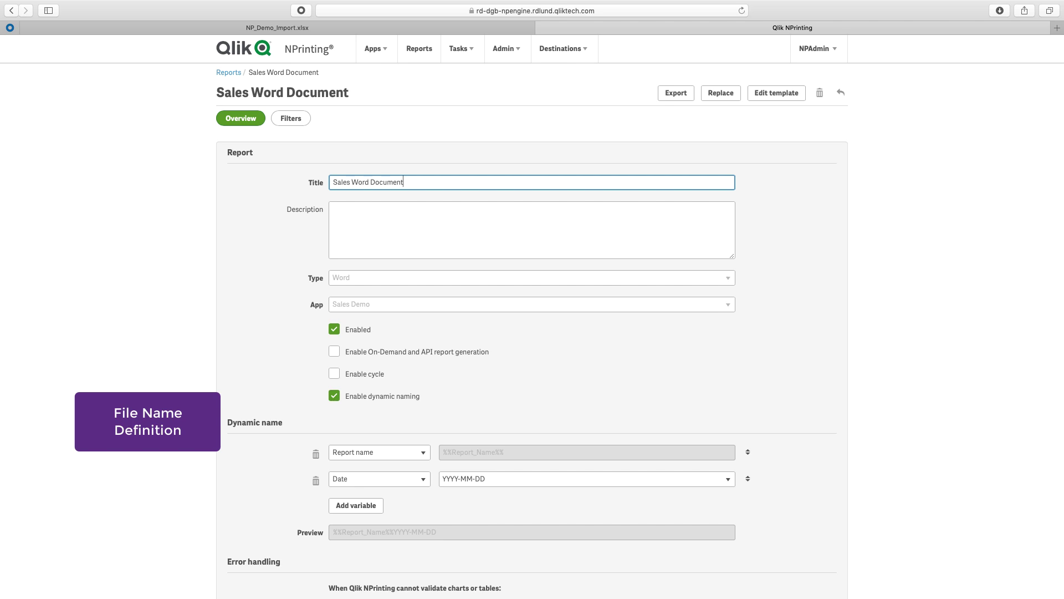
{"action": "left_click", "coordinate": [378, 478]}
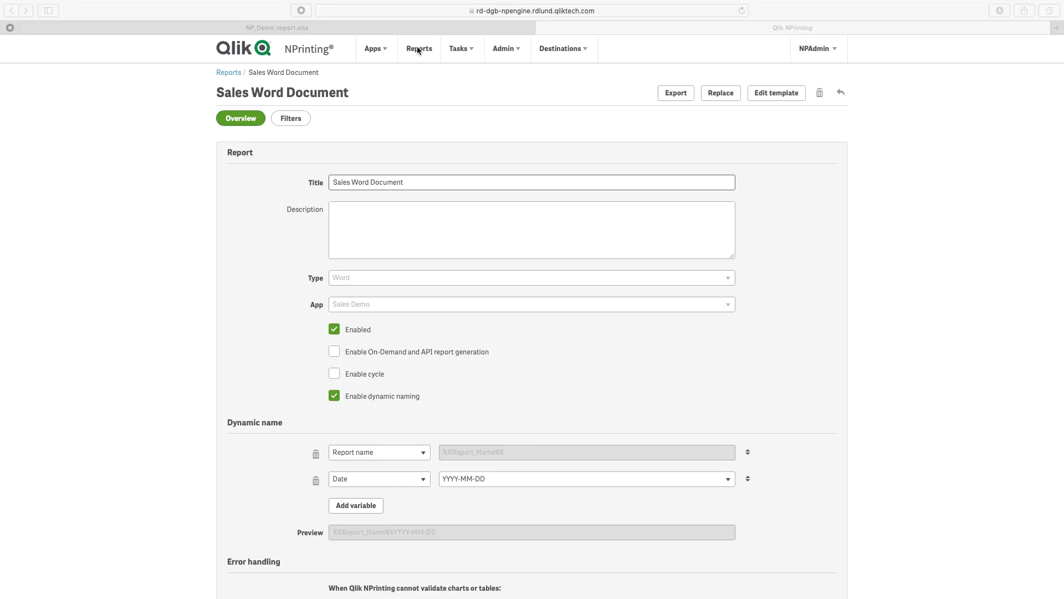
Check Doug Williams' DougWilliams subfolder in his user profile, then bring up the NP_Demo_Import workbook.
{"action": "left_click", "coordinate": [516, 52]}
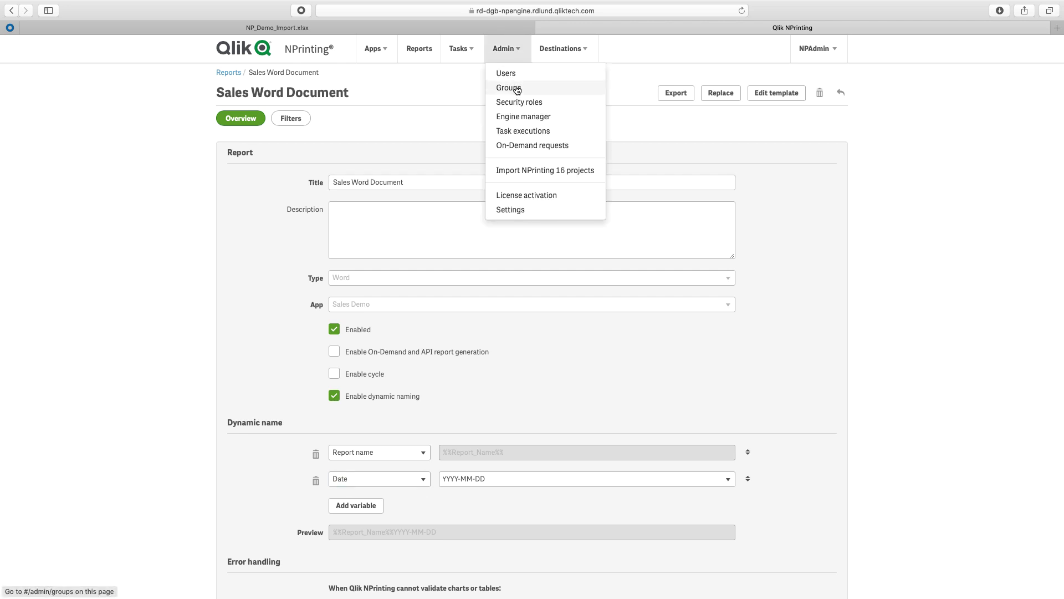
{"action": "left_click", "coordinate": [514, 75]}
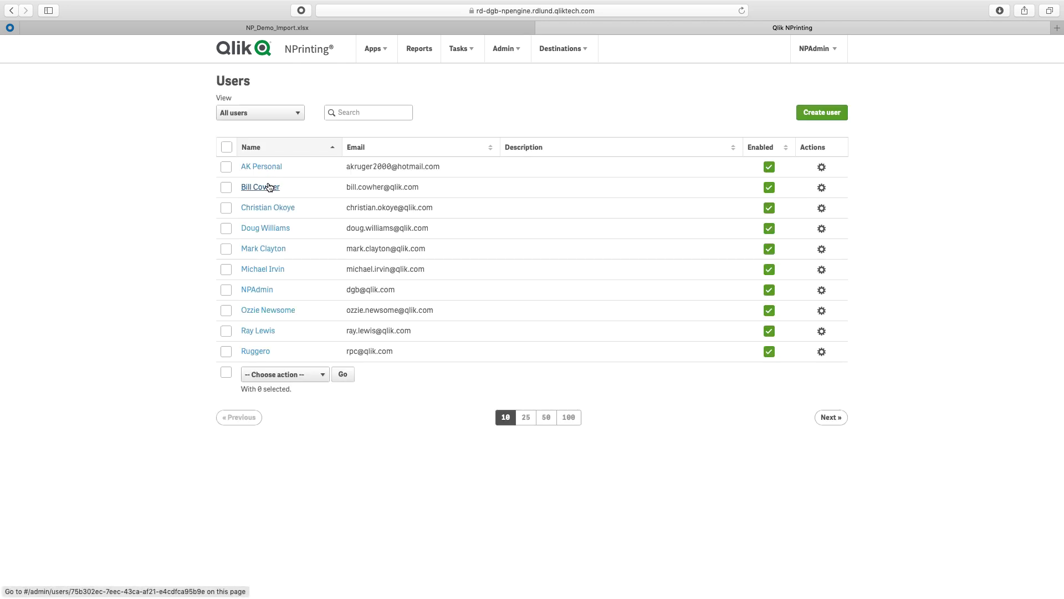
{"action": "left_click", "coordinate": [268, 228]}
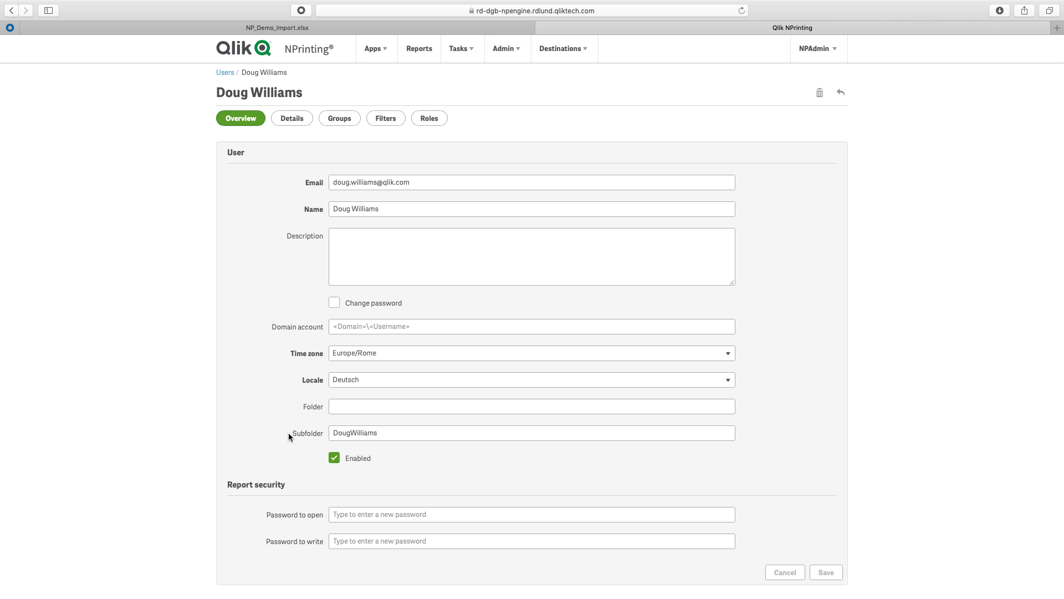
{"action": "left_click", "coordinate": [292, 27]}
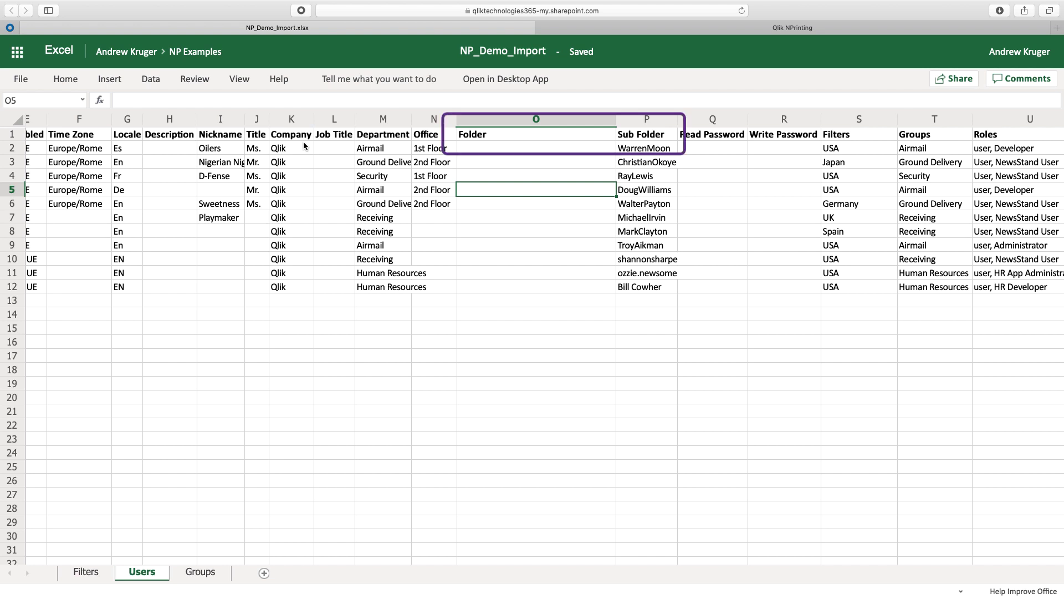
{"action": "left_click", "coordinate": [645, 137]}
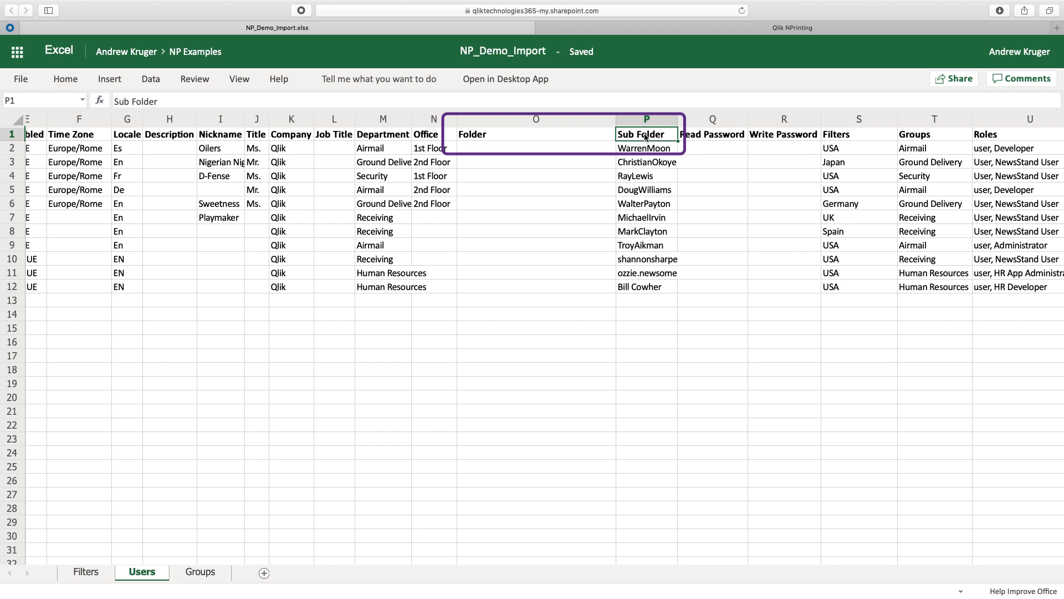
{"action": "left_click", "coordinate": [576, 137]}
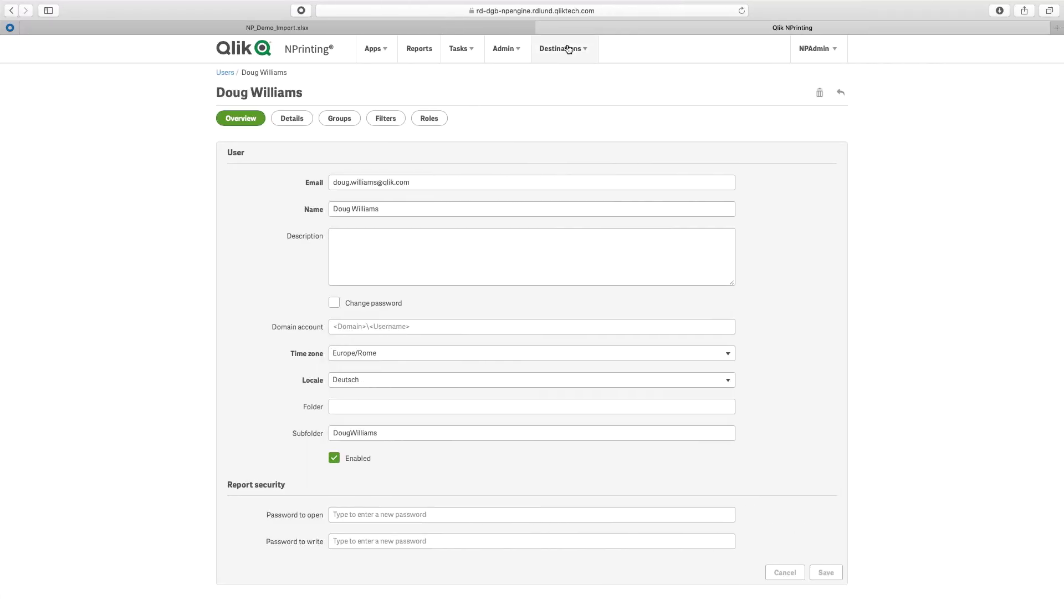
Show the Folders destination list with NPrintingTestTaskFolders and its User_SubFolder path.
{"action": "left_click", "coordinate": [568, 50]}
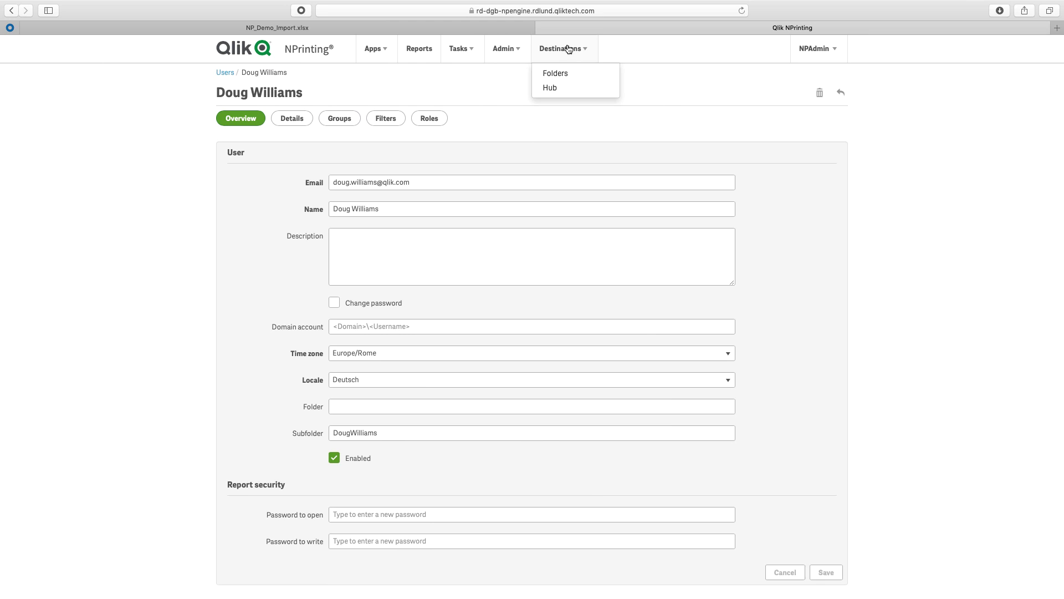
{"action": "left_click", "coordinate": [566, 75]}
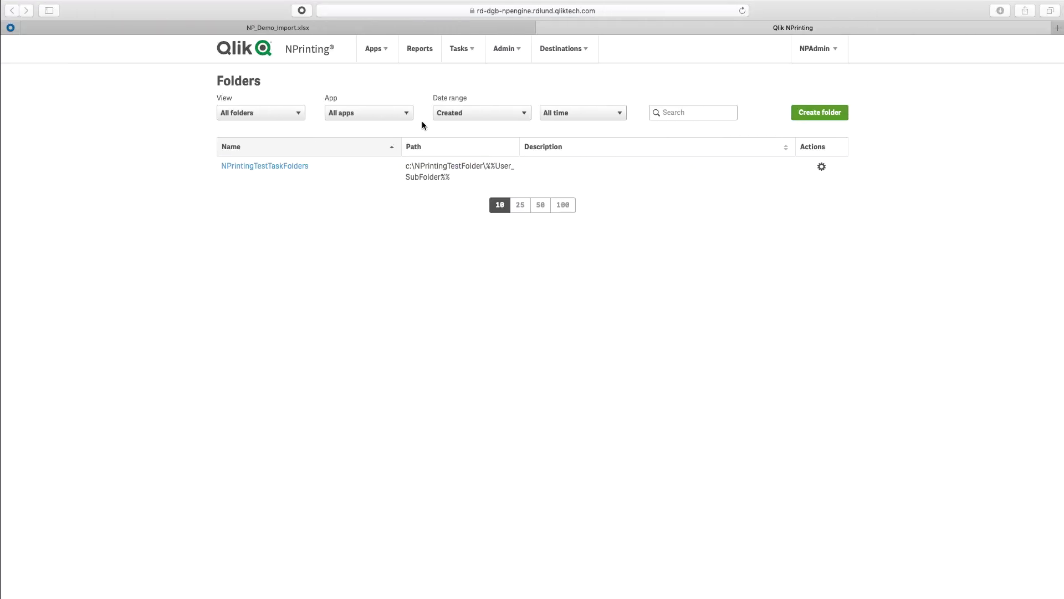
Open the Sales Demo reports publish task and review its included reports.
{"action": "left_click", "coordinate": [458, 49]}
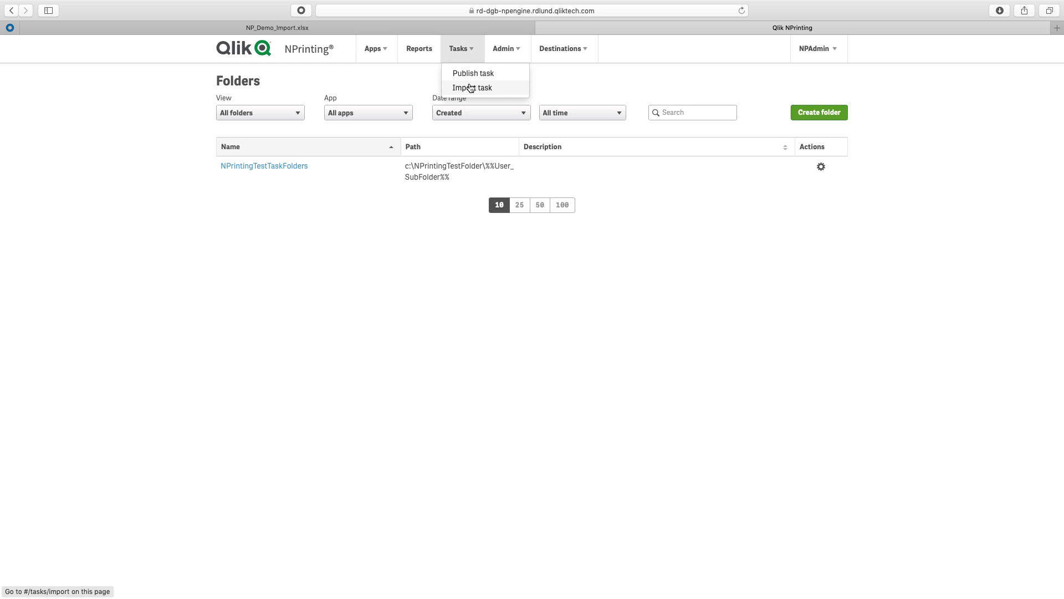
{"action": "left_click", "coordinate": [469, 72]}
{"action": "left_click", "coordinate": [263, 166]}
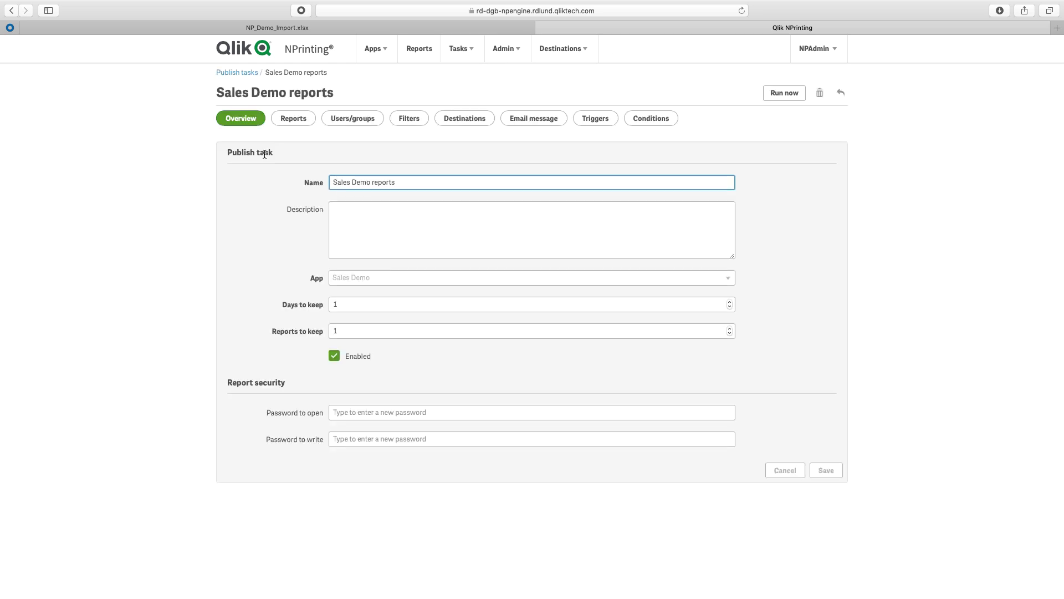
{"action": "left_click", "coordinate": [292, 120]}
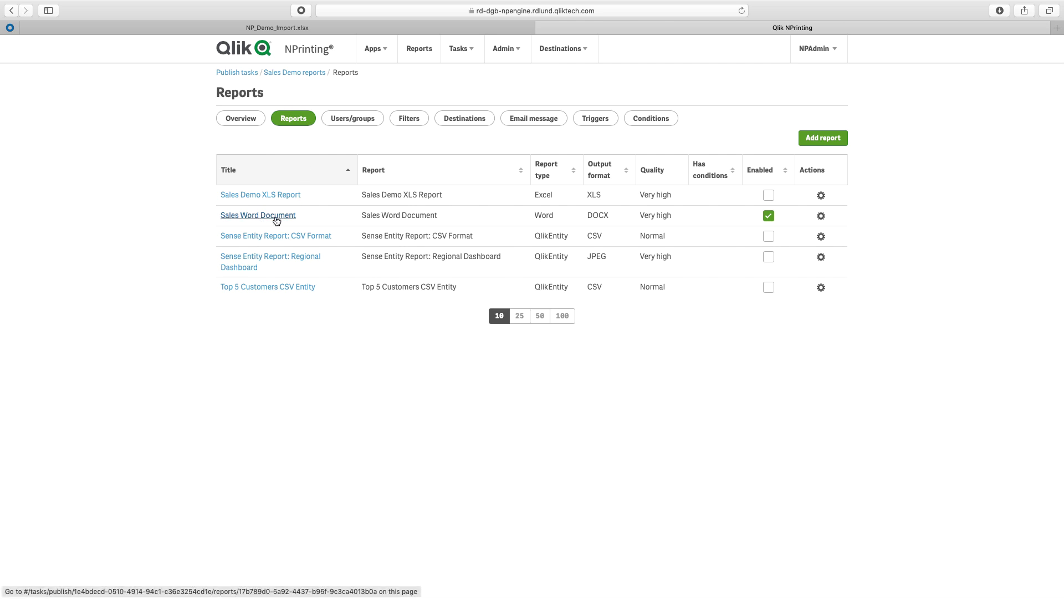
Check the task's recipient users/groups and filters, then list all enabled users.
{"action": "left_click", "coordinate": [341, 119]}
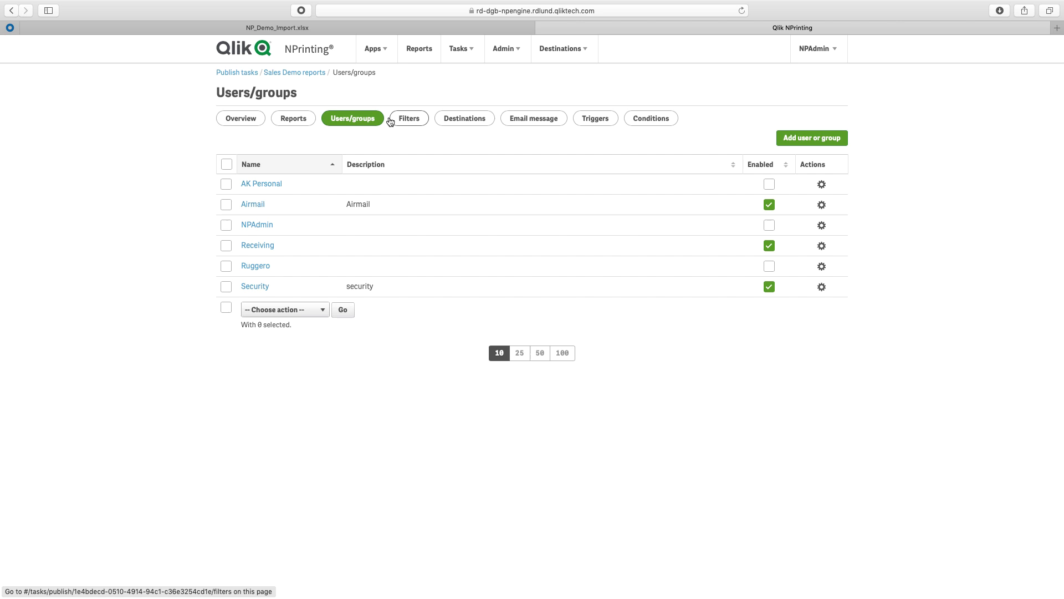
{"action": "left_click", "coordinate": [410, 119]}
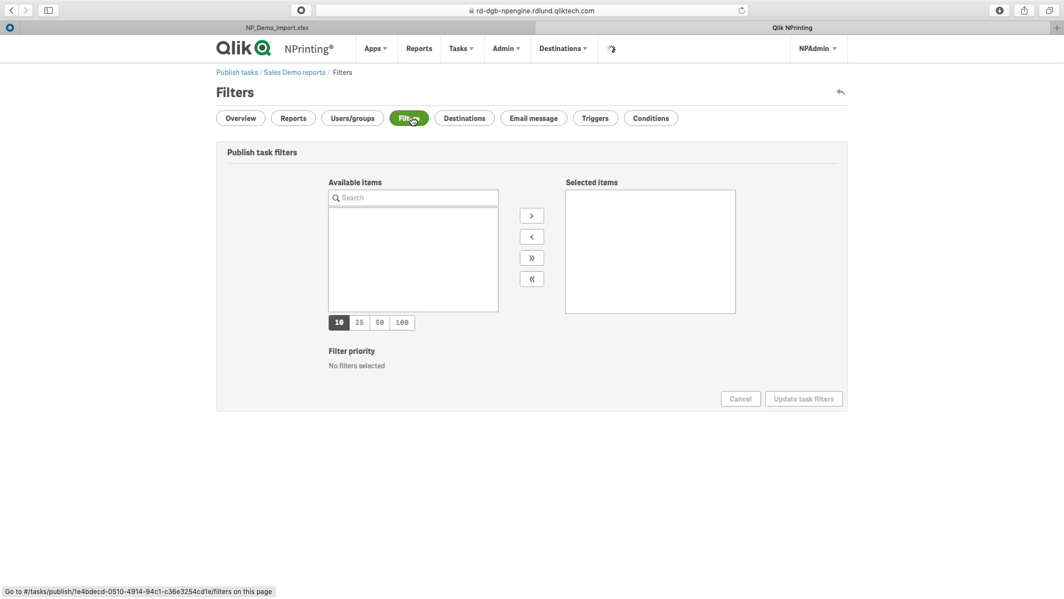
{"action": "left_click", "coordinate": [347, 121]}
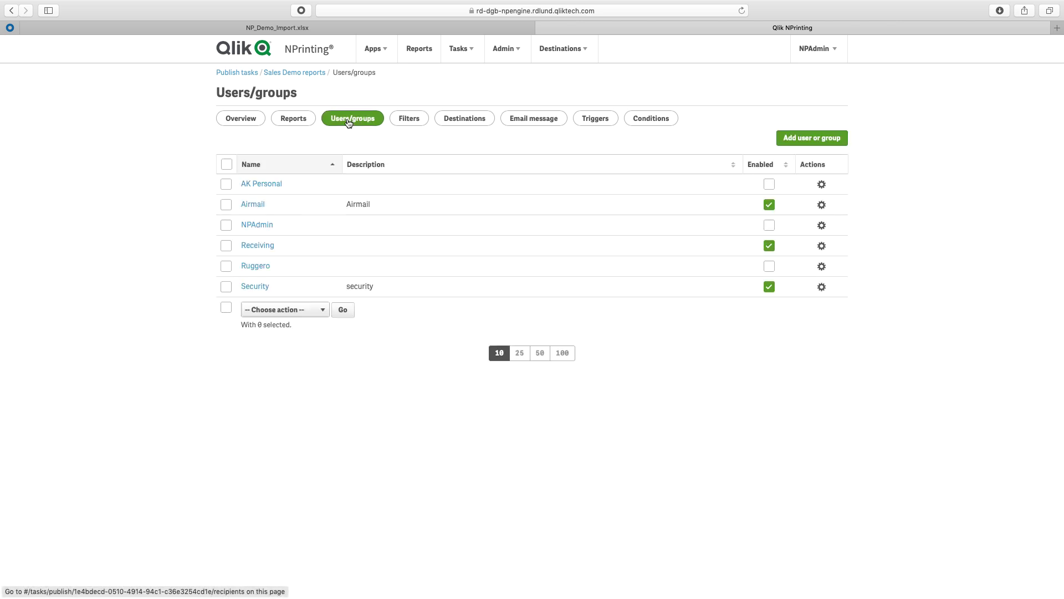
{"action": "left_click", "coordinate": [506, 50]}
{"action": "left_click", "coordinate": [512, 74]}
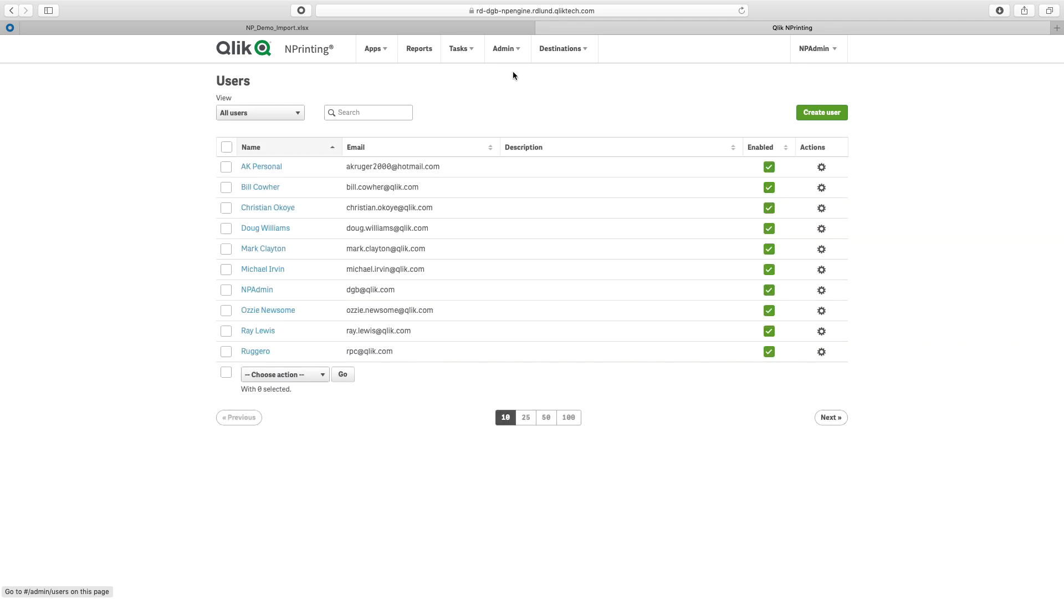
{"action": "left_click", "coordinate": [265, 249]}
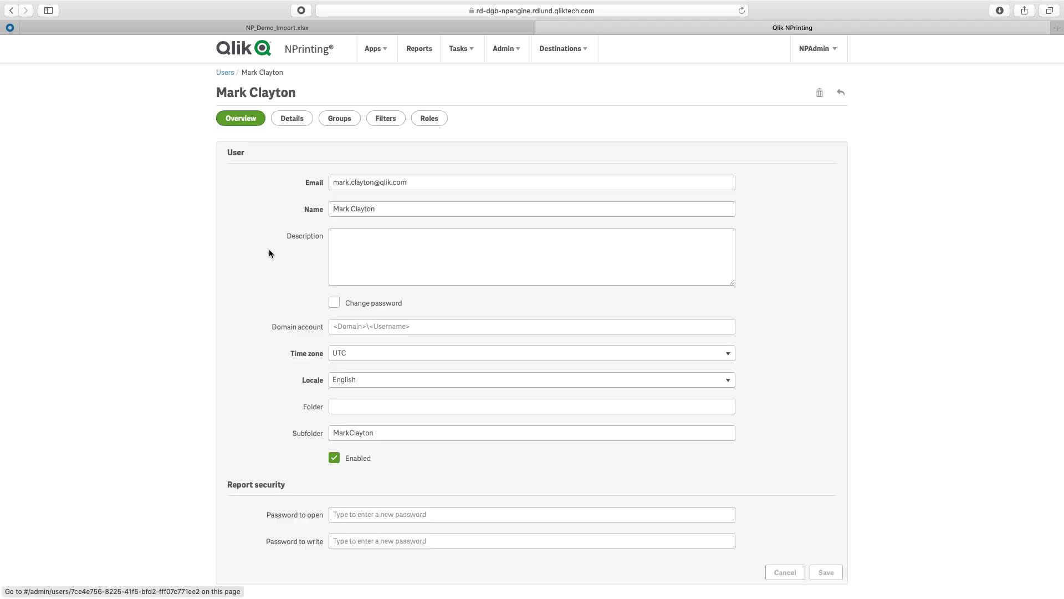
{"action": "left_click", "coordinate": [386, 119]}
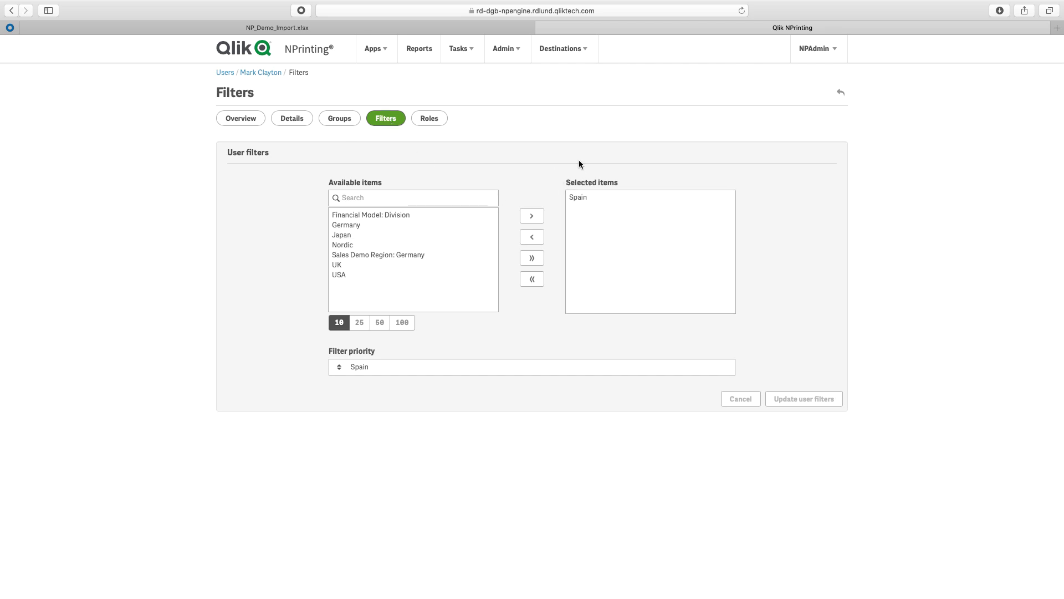
{"action": "left_click", "coordinate": [463, 52]}
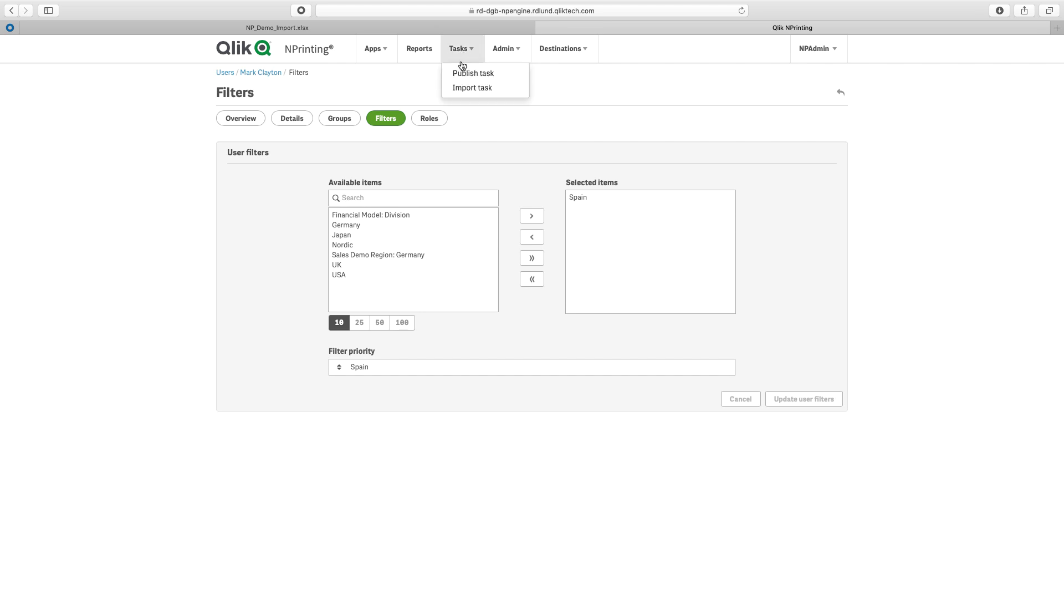
{"action": "left_click", "coordinate": [463, 71]}
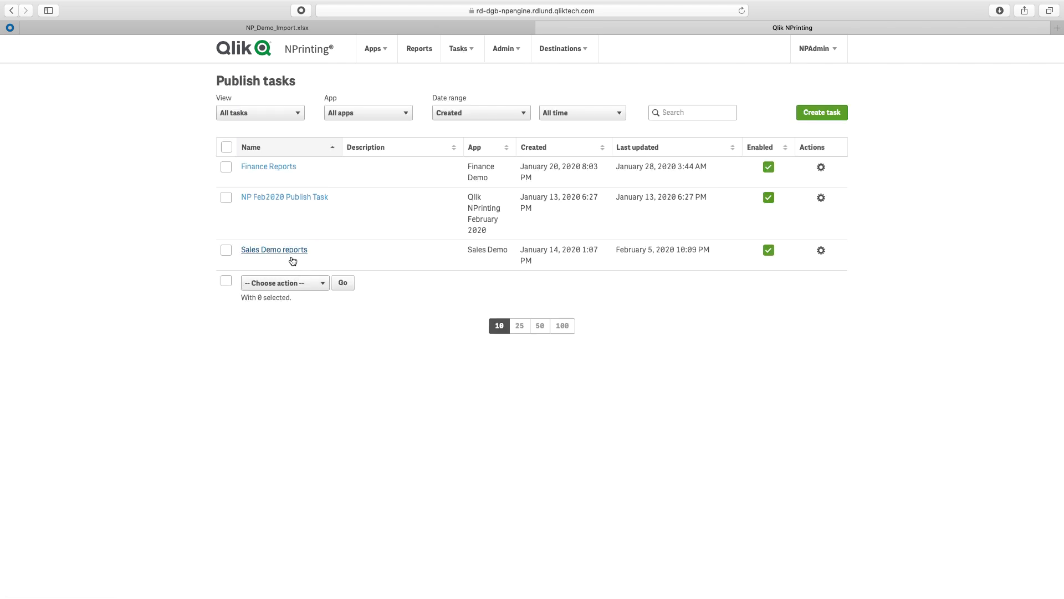
Confirm Sales Demo reports has no triggers or conditions and delivers to NPrintingTestTaskFolders.
{"action": "left_click", "coordinate": [294, 251]}
{"action": "left_click", "coordinate": [596, 122]}
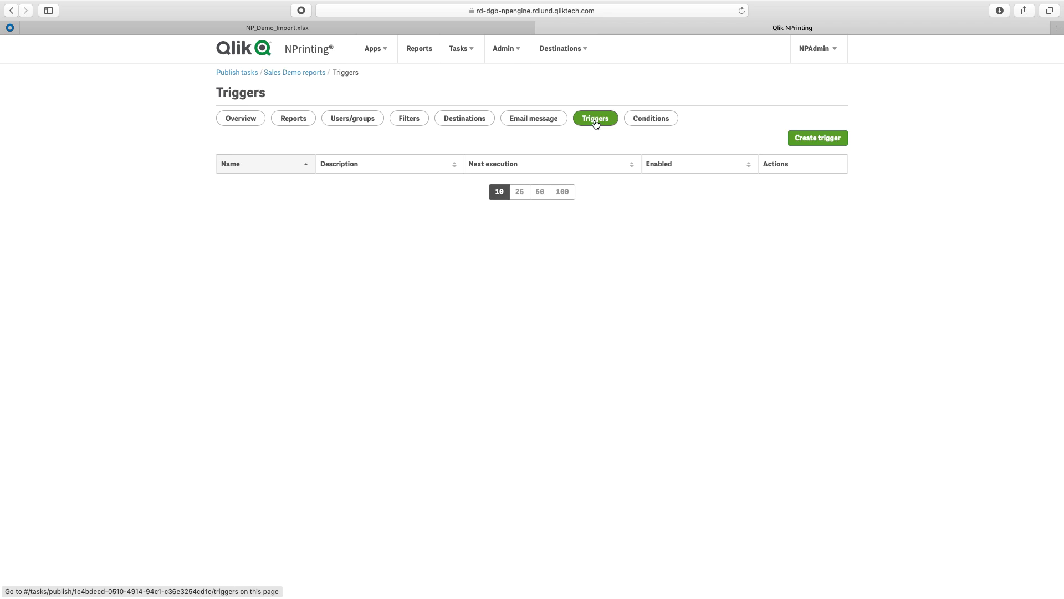
{"action": "left_click", "coordinate": [653, 120]}
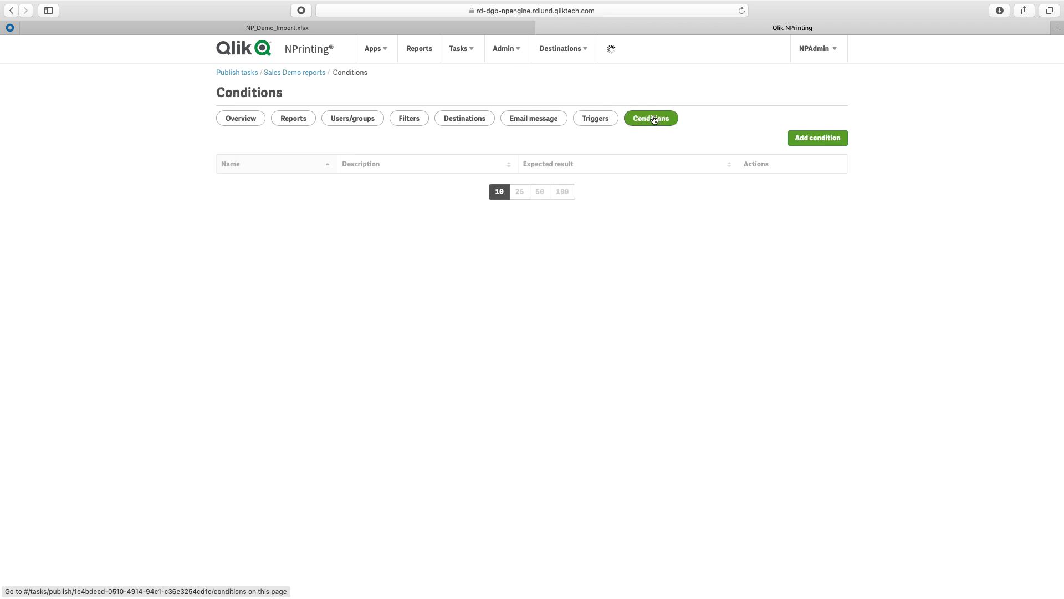
{"action": "left_click", "coordinate": [460, 120]}
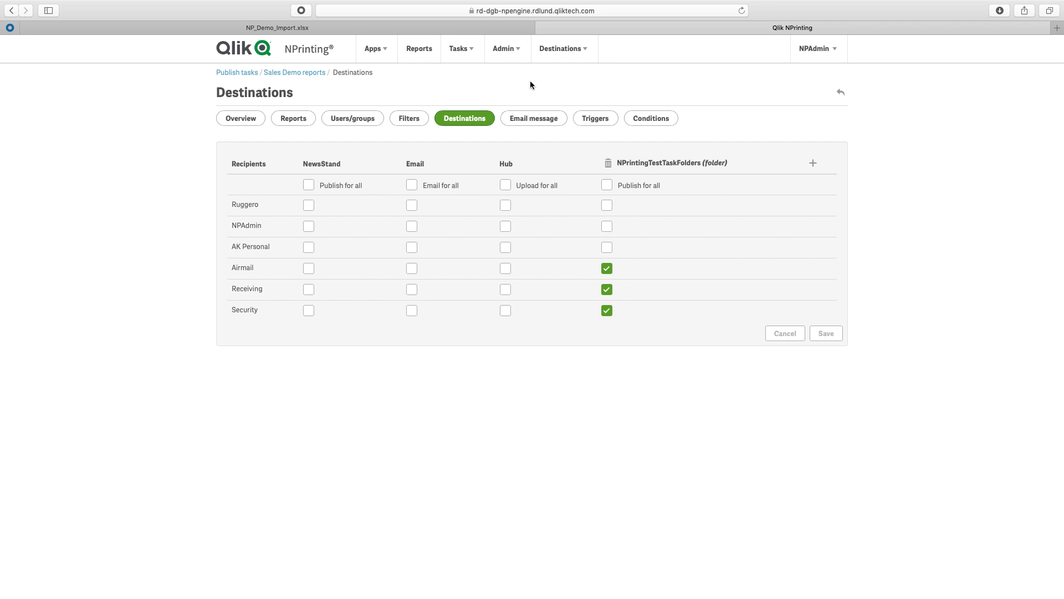
Run Sales Demo reports now, check its completed execution with 7 publications, then view Folders destinations.
{"action": "left_click", "coordinate": [242, 119]}
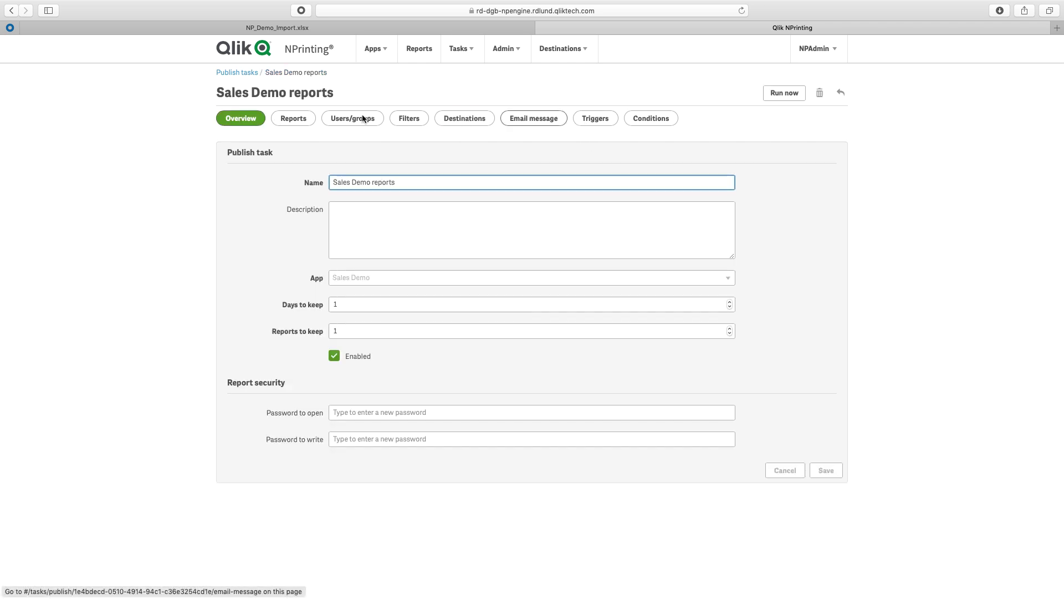
{"action": "left_click", "coordinate": [801, 94]}
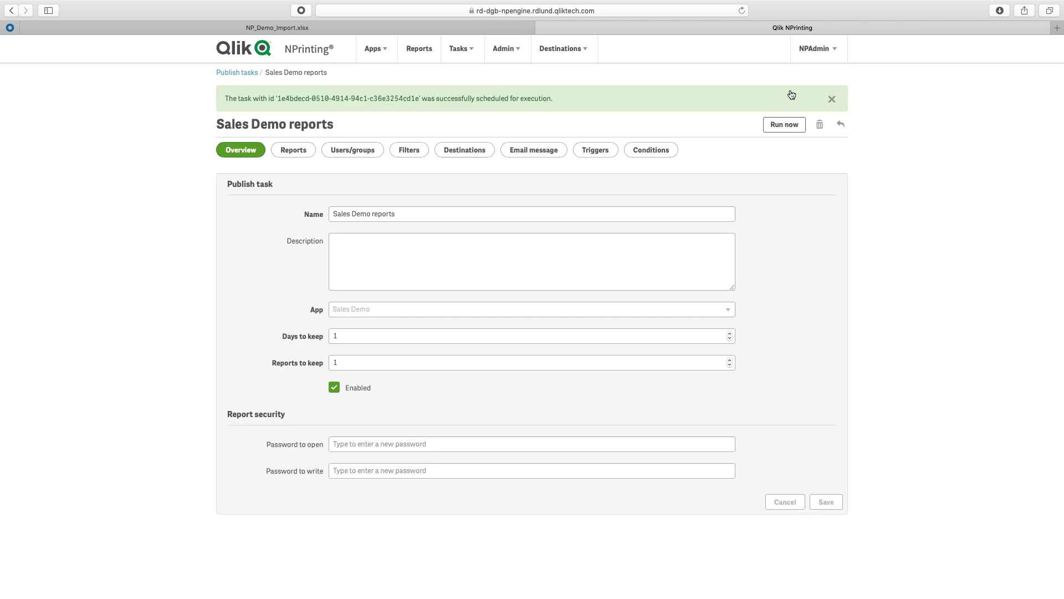
{"action": "left_click", "coordinate": [515, 52]}
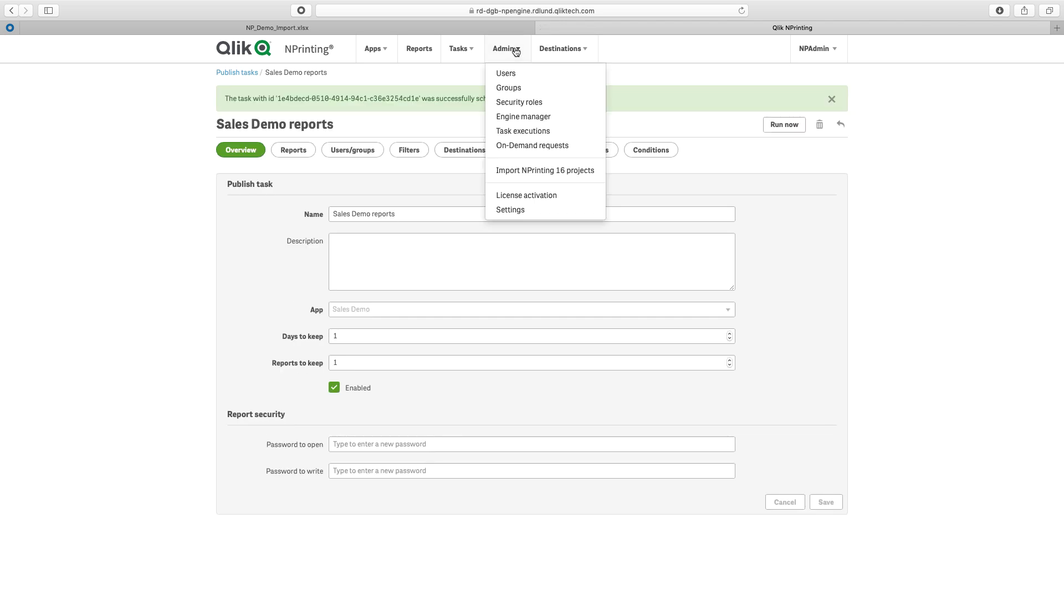
{"action": "left_click", "coordinate": [518, 132]}
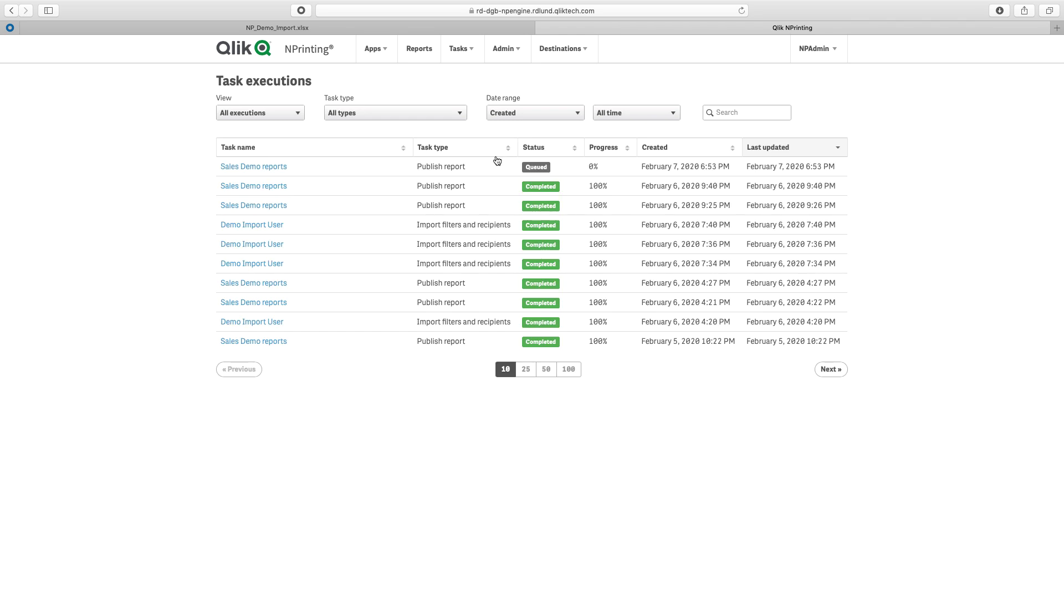
{"action": "left_click", "coordinate": [273, 167]}
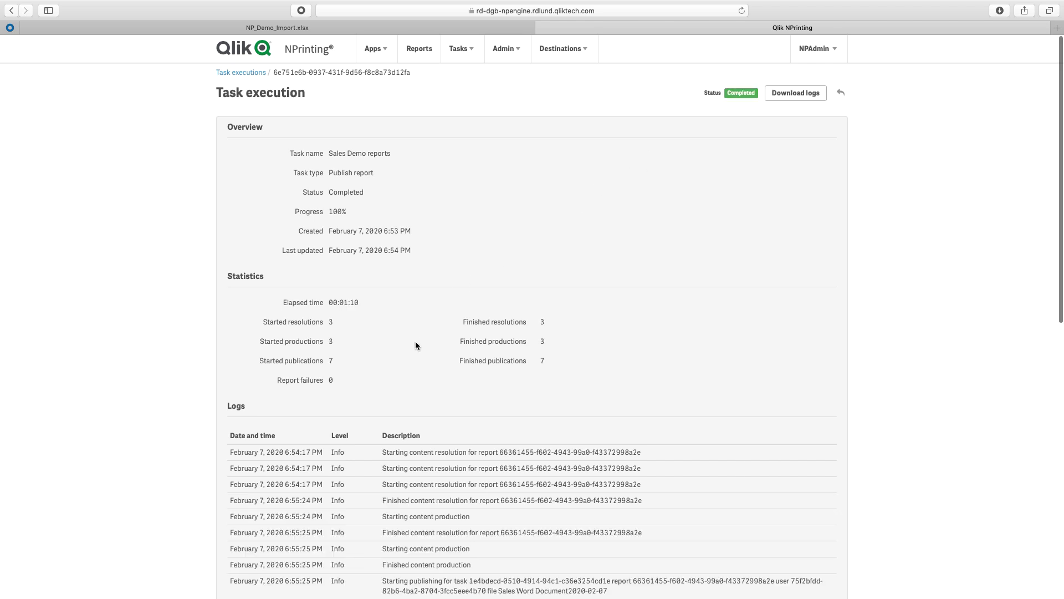
{"action": "scroll", "coordinate": [415, 341], "scroll_direction": "down", "scroll_amount": 3}
{"action": "scroll", "coordinate": [416, 342], "scroll_direction": "down", "scroll_amount": 1}
{"action": "scroll", "coordinate": [415, 342], "scroll_direction": "down", "scroll_amount": 3}
{"action": "scroll", "coordinate": [415, 341], "scroll_direction": "down", "scroll_amount": 2}
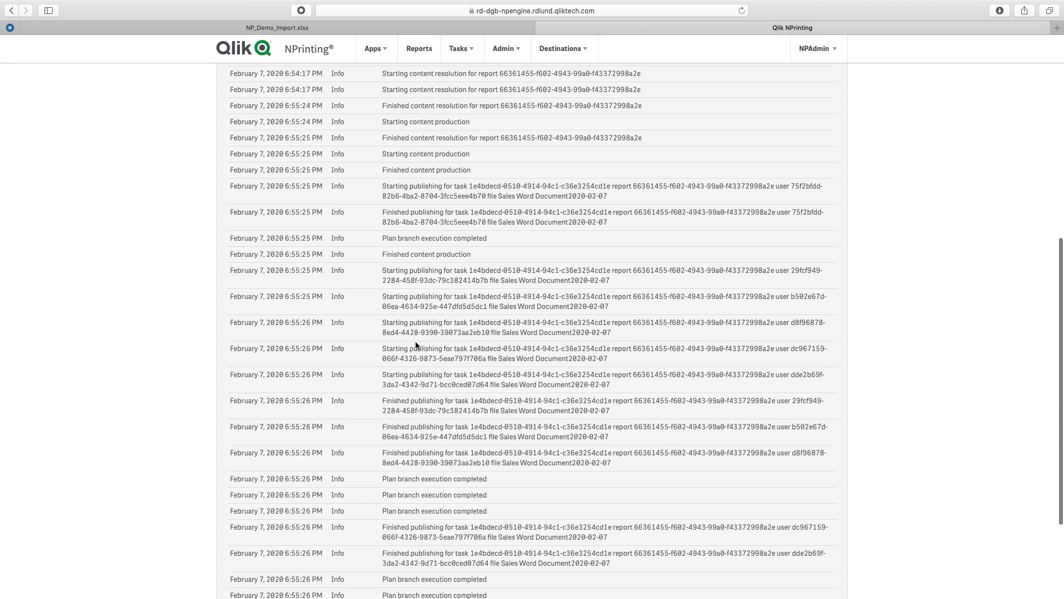
{"action": "scroll", "coordinate": [415, 340], "scroll_direction": "down", "scroll_amount": 2}
{"action": "scroll", "coordinate": [416, 343], "scroll_direction": "down", "scroll_amount": 1}
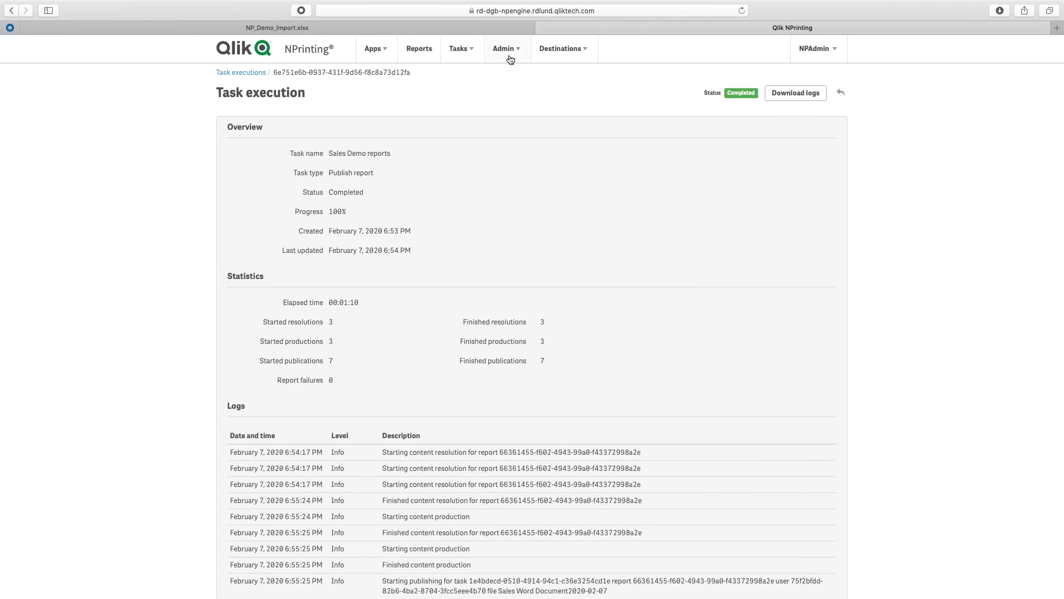
{"action": "mouse_move", "coordinate": [563, 48]}
{"action": "left_click", "coordinate": [561, 74]}
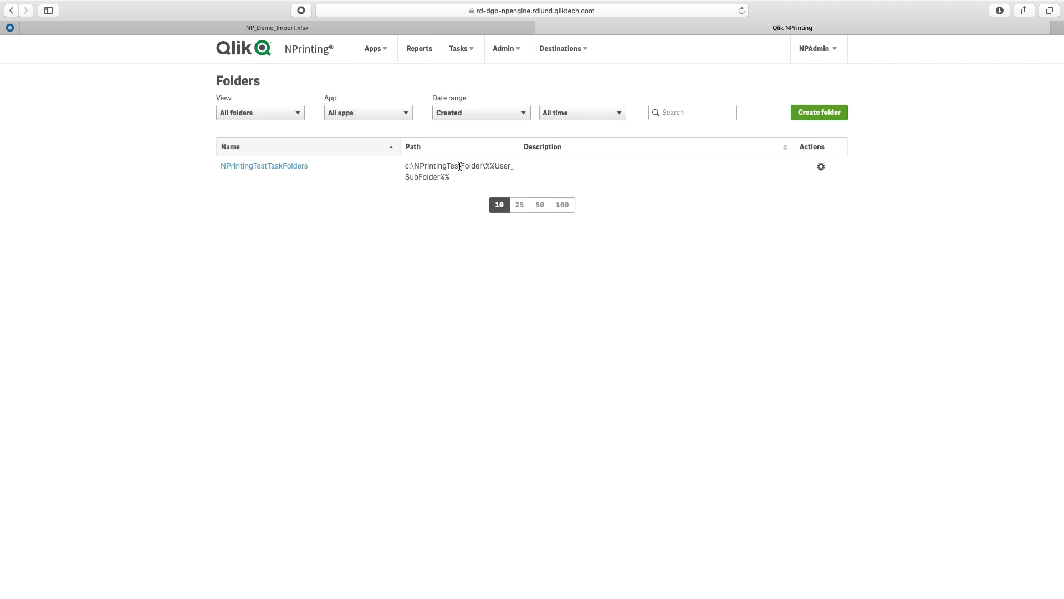
Browse NPrintingTestFolder's seven user subfolders, checking two users' 2020-02-07 Sales Word Documents.
{"action": "key", "text": "ctrl+Right"}
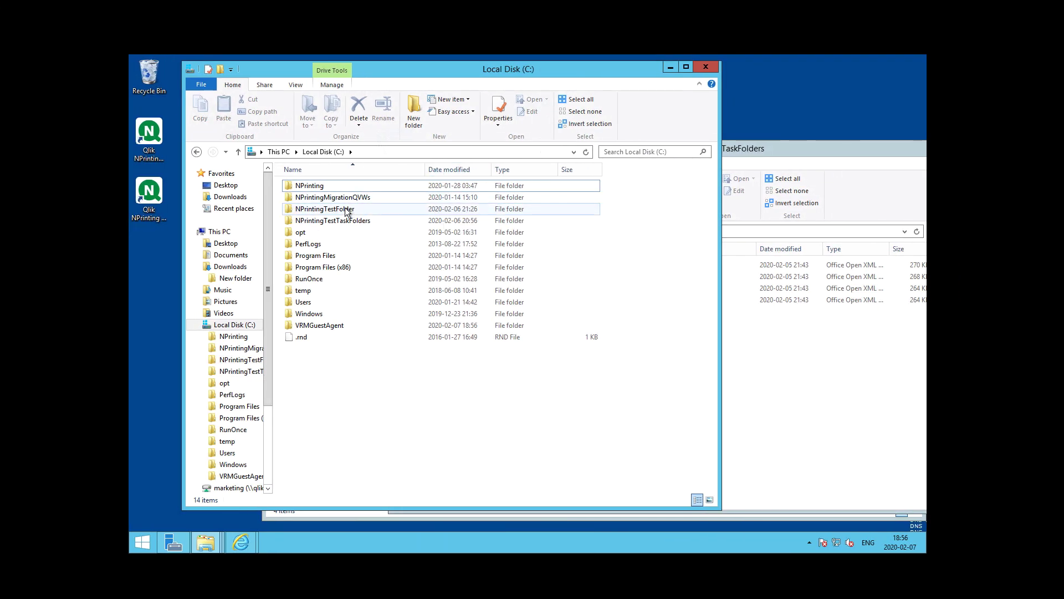
{"action": "double_click", "coordinate": [345, 210]}
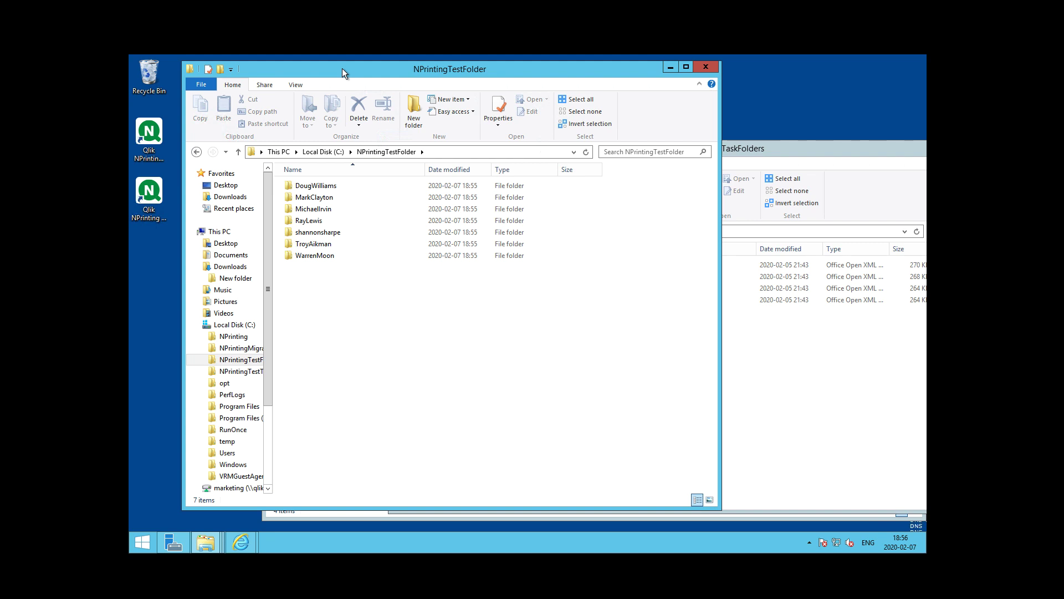
{"action": "double_click", "coordinate": [317, 198]}
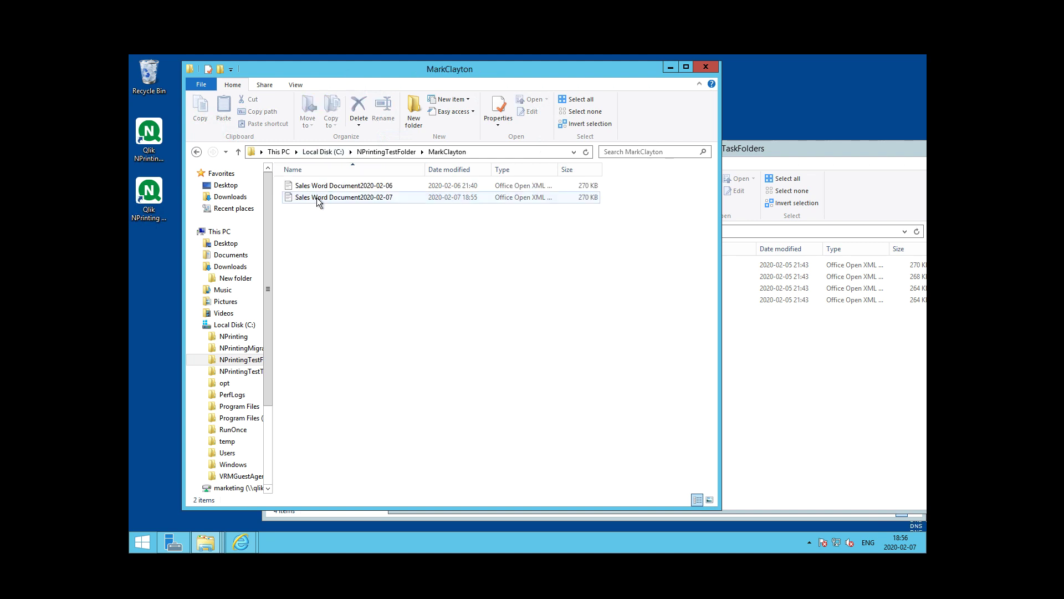
{"action": "key", "text": "BackSpace"}
{"action": "key", "text": "Down"}
{"action": "key", "text": "Return"}
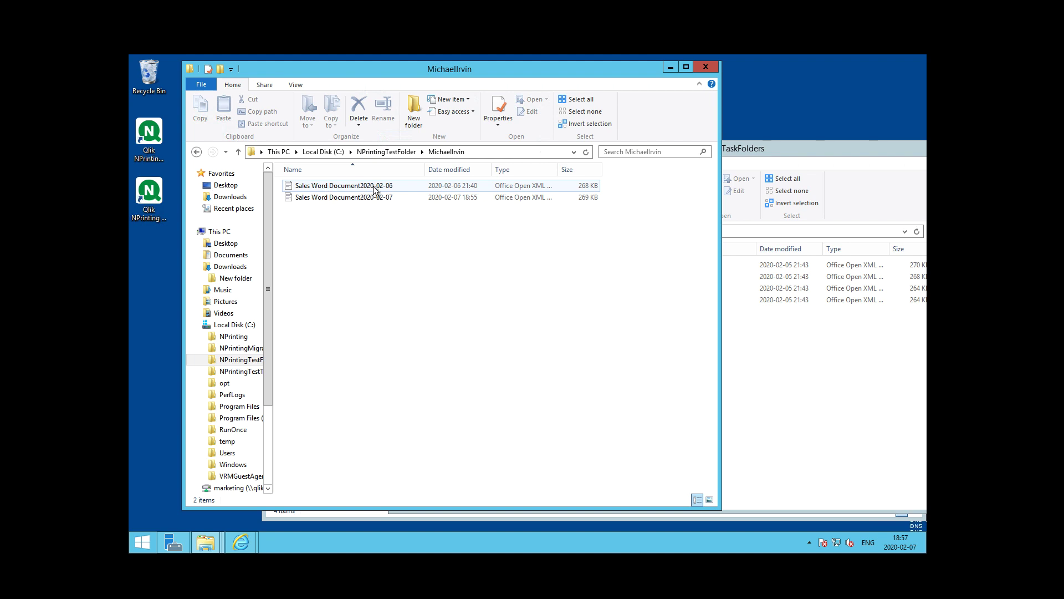
{"action": "left_click", "coordinate": [386, 153]}
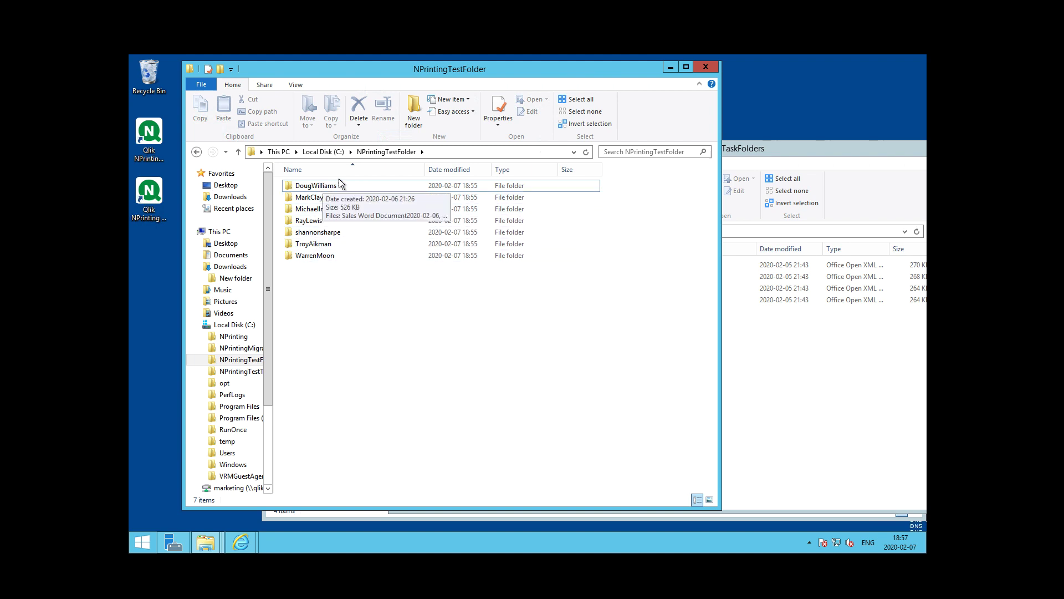
Bring the NPrintingTestTaskFolders window forward, showing four users' 2020-02-05 Sales Word Documents.
{"action": "left_click", "coordinate": [794, 149]}
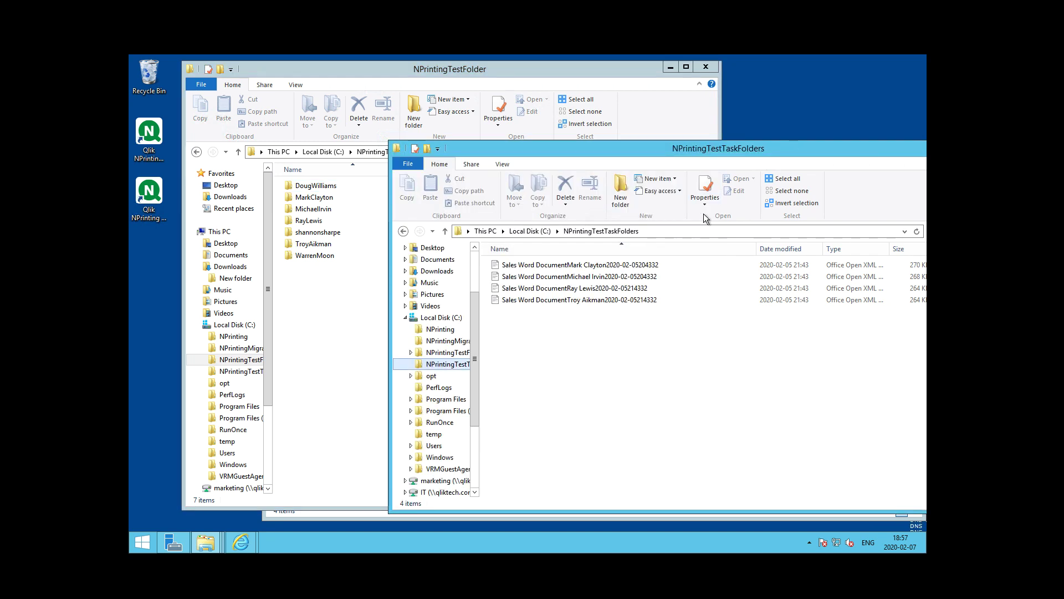